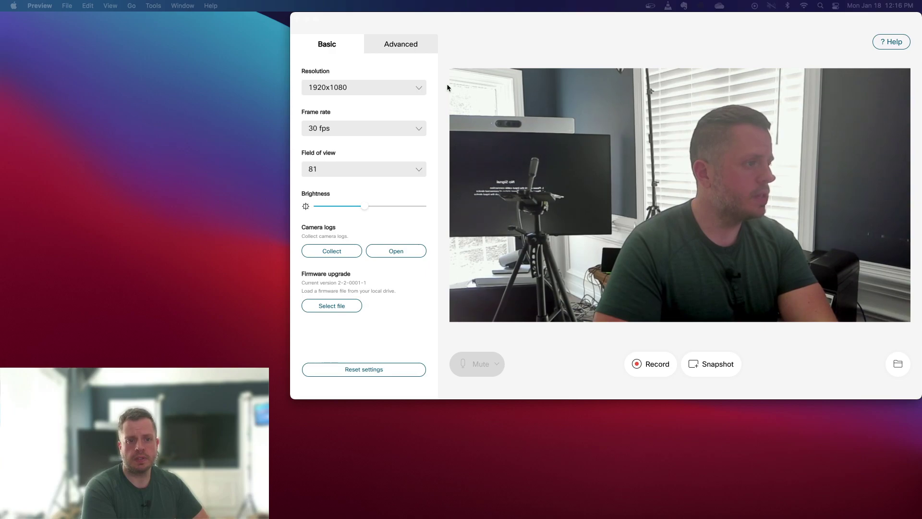
- Switch the camera resolution to 4096x2160 and back to 1920x1080
left_click(418, 94)
left_click(420, 89)
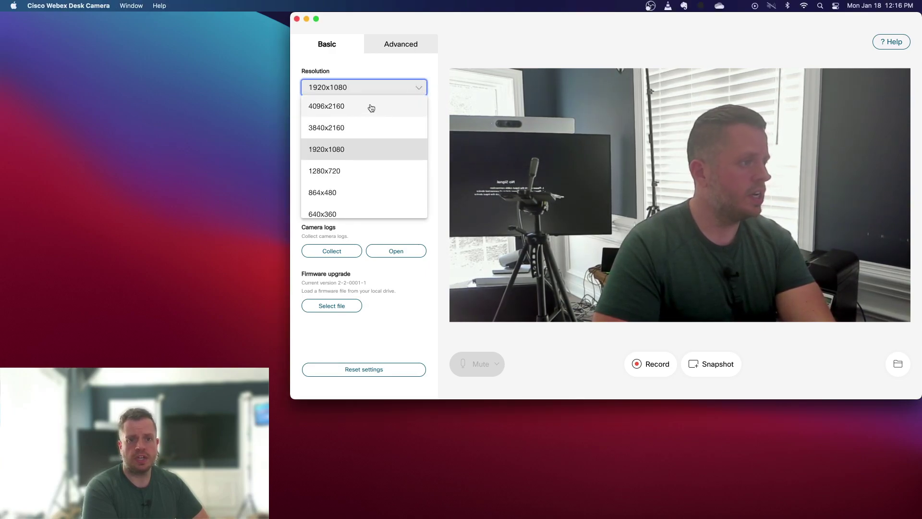
left_click(372, 107)
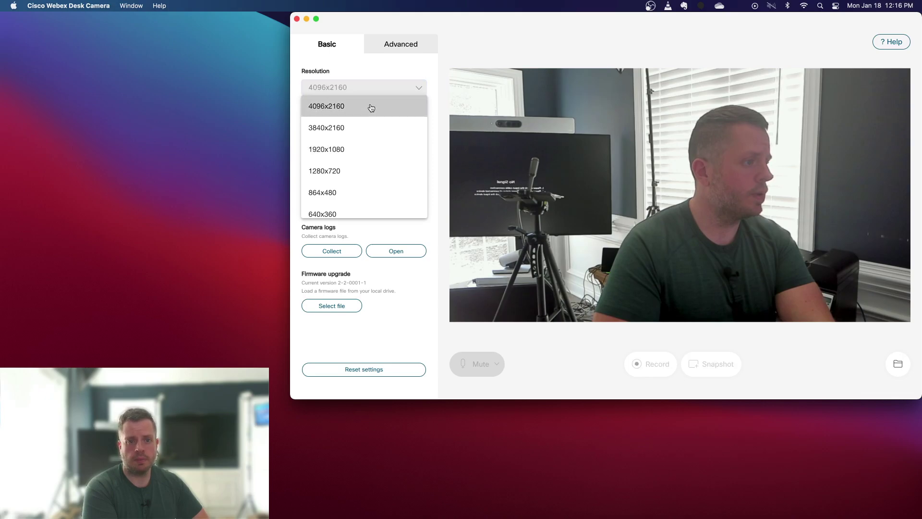
left_click(421, 89)
left_click(395, 149)
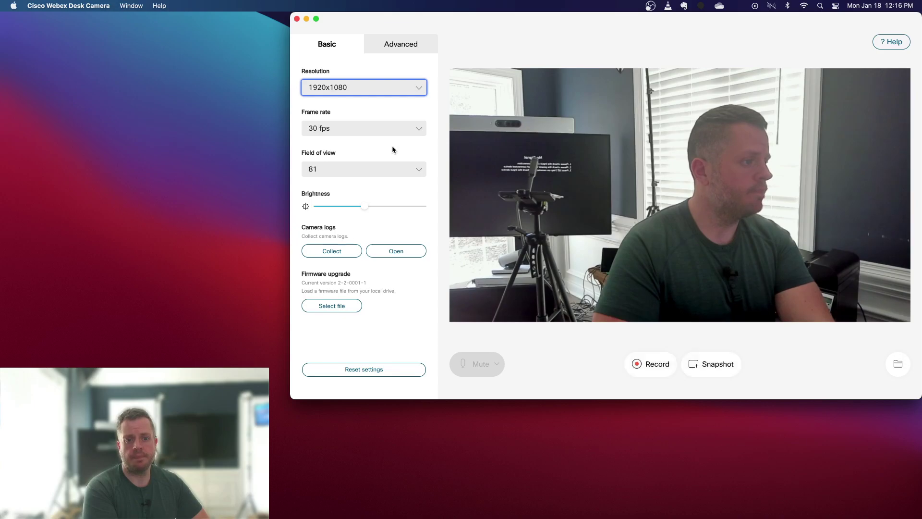
- Set the camera's frame rate to 60 fps
left_click(417, 132)
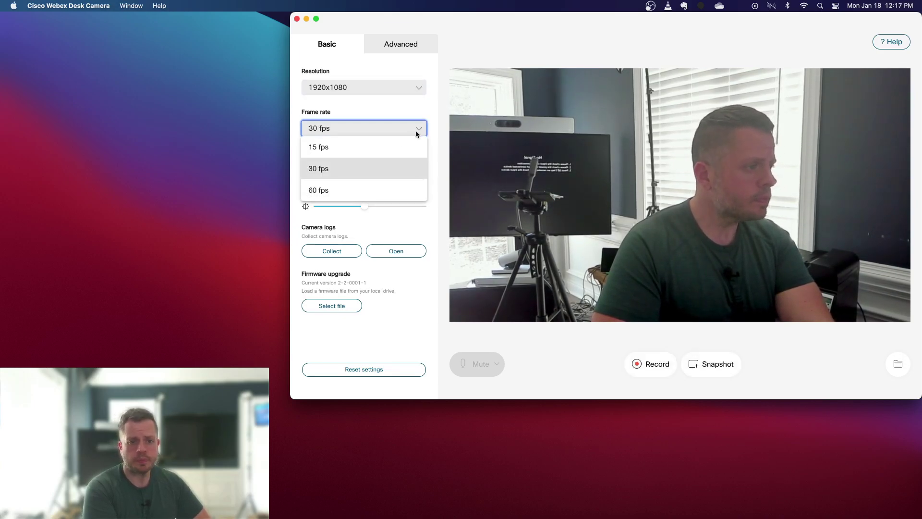
left_click(381, 189)
left_click(381, 189)
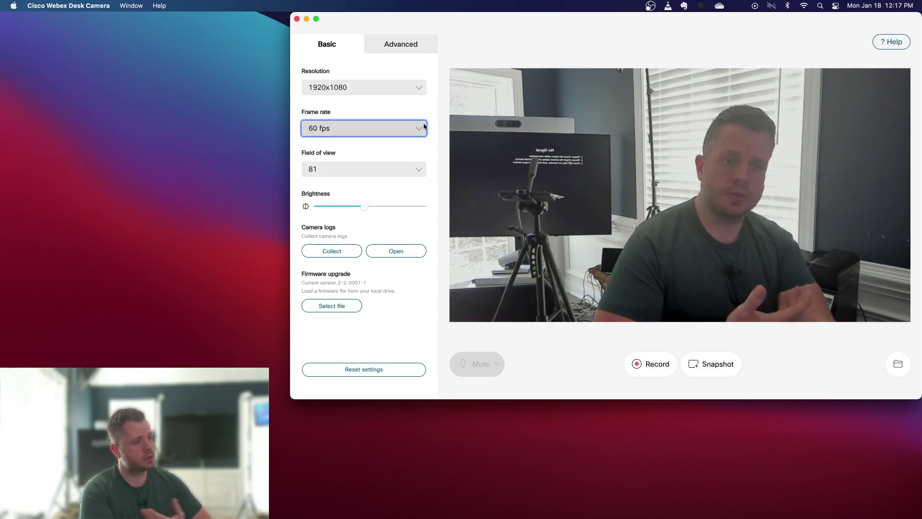
- Narrow the camera's field of view to 65 and return it to 81
left_click(419, 173)
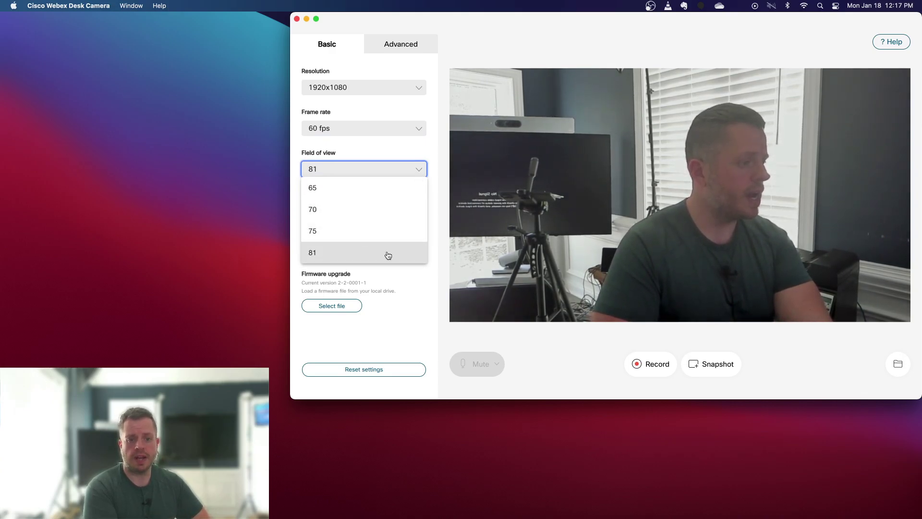
left_click(406, 192)
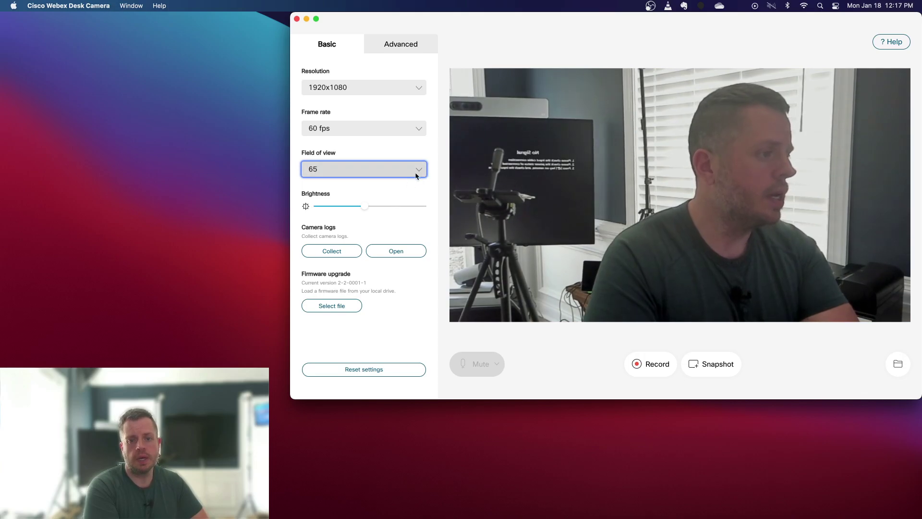
left_click(420, 172)
left_click(379, 251)
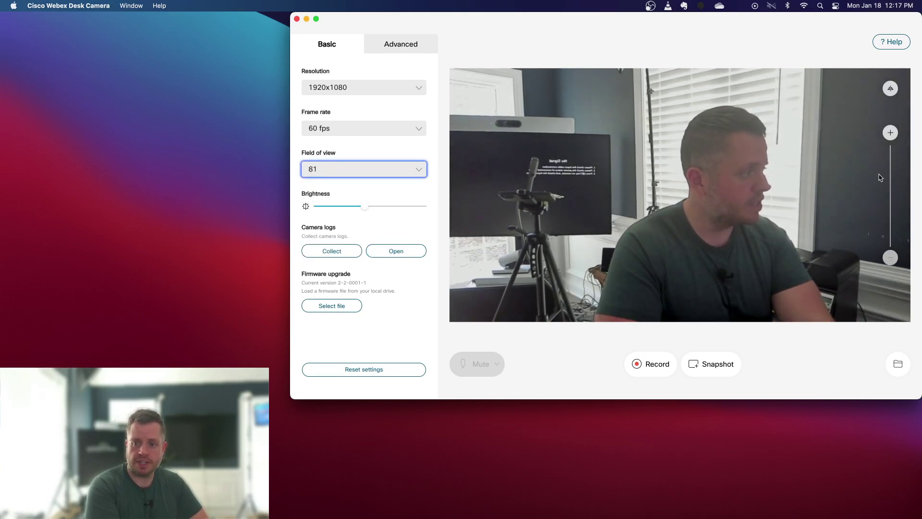
- Zoom in on the camera preview, pan the image left and down, and zoom back out fully
left_click(891, 133)
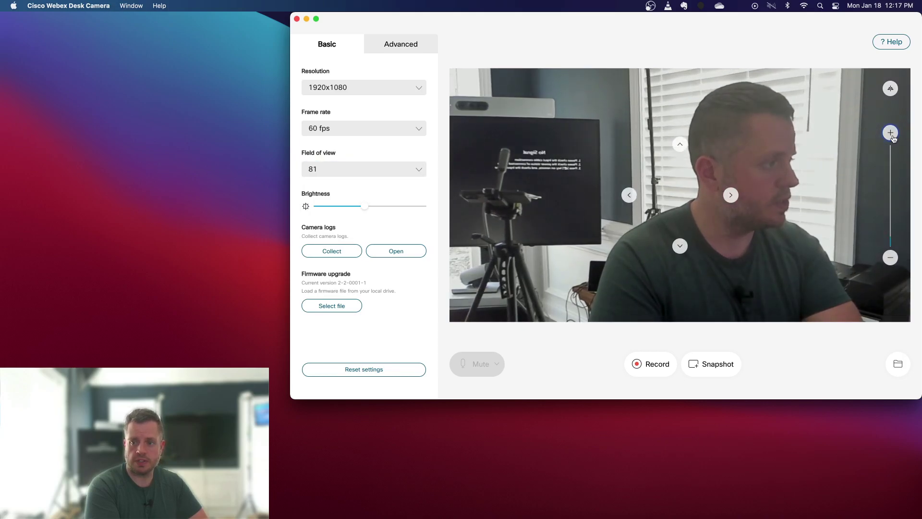
left_click(629, 195)
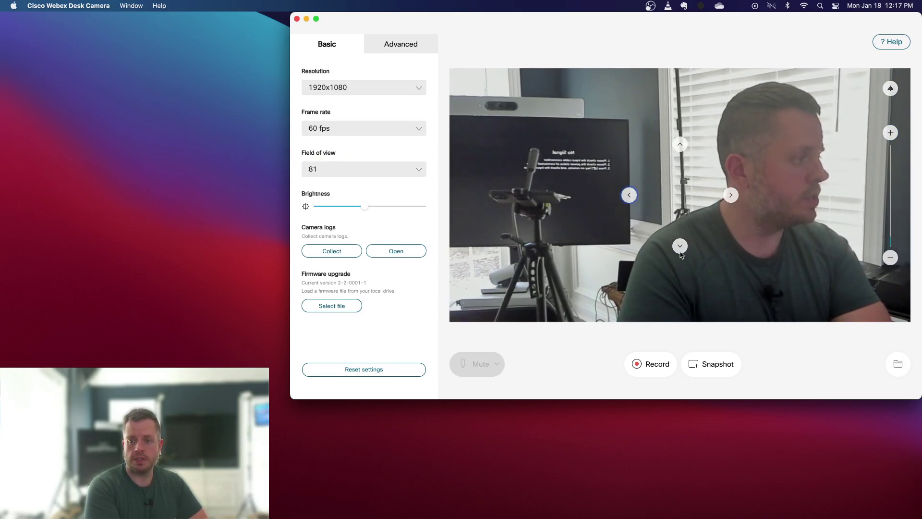
left_click(680, 251)
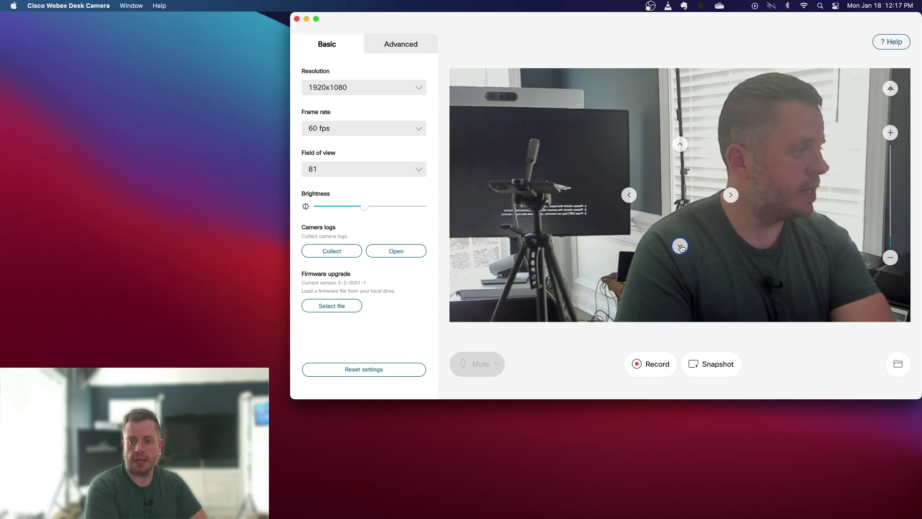
left_click(889, 259)
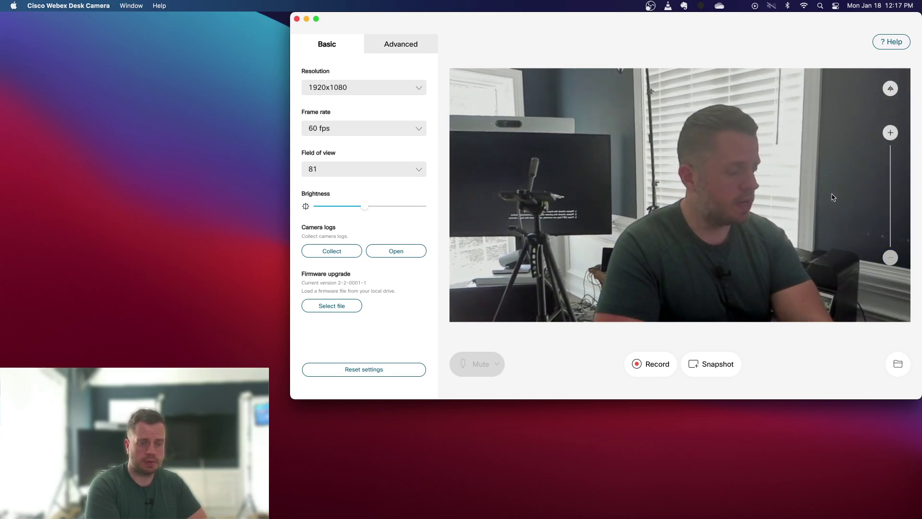
- Flip the camera preview horizontally and flip it back
left_click(890, 89)
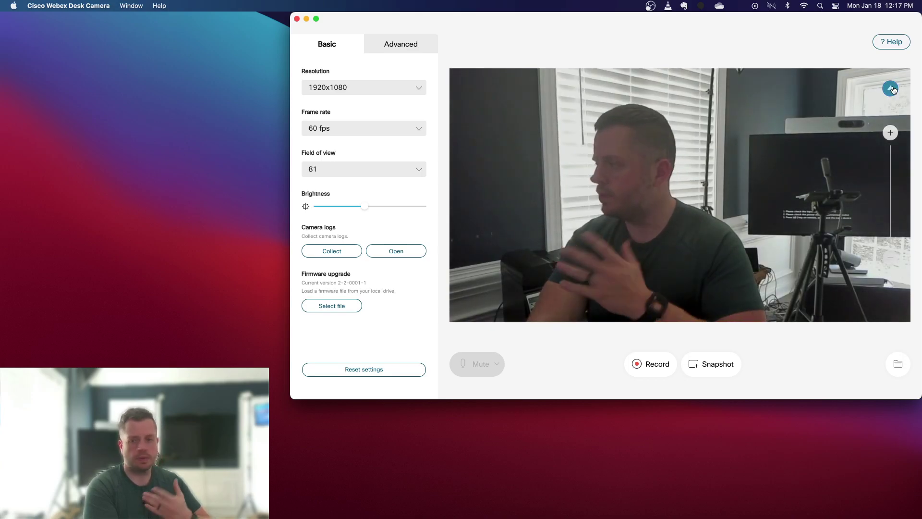
left_click(892, 88)
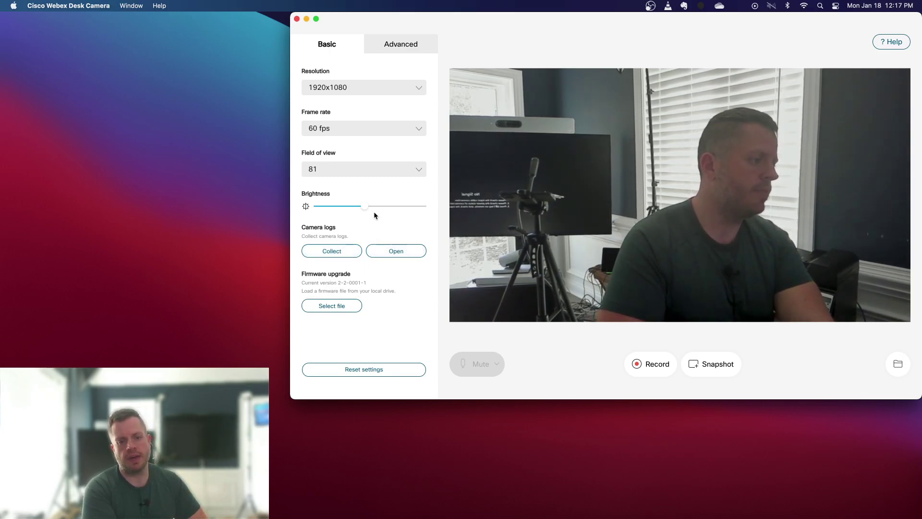
- Raise the camera brightness slightly
mouse_move(365, 206)
left_mouse_down()
mouse_move(381, 206)
mouse_move(336, 206)
mouse_move(405, 206)
mouse_move(369, 207)
left_mouse_up()
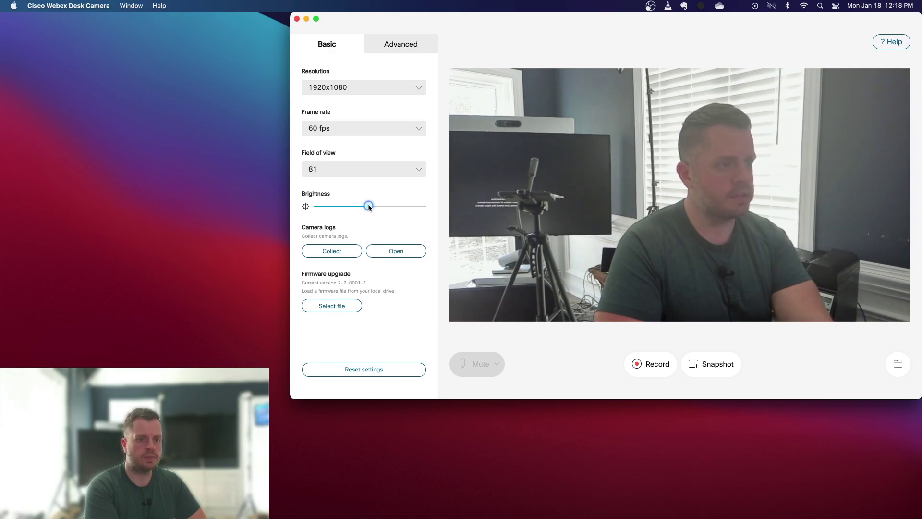
- In the advanced settings, disable auto focus, adjust the manual focus to about mid-range, and re-enable auto focus
left_click(412, 46)
left_click(417, 72)
left_click_drag(343, 88, 364, 85)
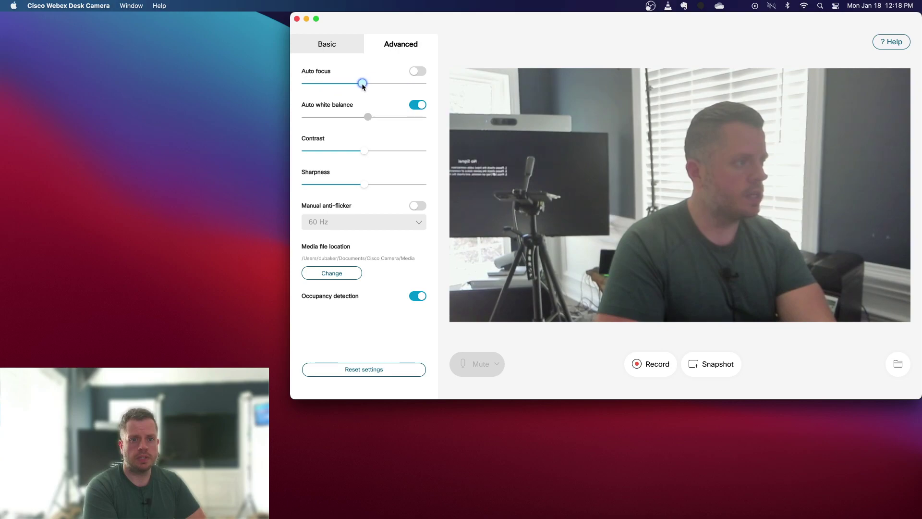
left_click(417, 72)
- Disable auto white balance, raise the manual white balance slightly, and re-enable auto white balance
left_click(418, 105)
mouse_move(367, 116)
left_mouse_down()
mouse_move(426, 119)
mouse_move(310, 106)
mouse_move(311, 116)
mouse_move(371, 118)
left_mouse_up()
left_click(416, 105)
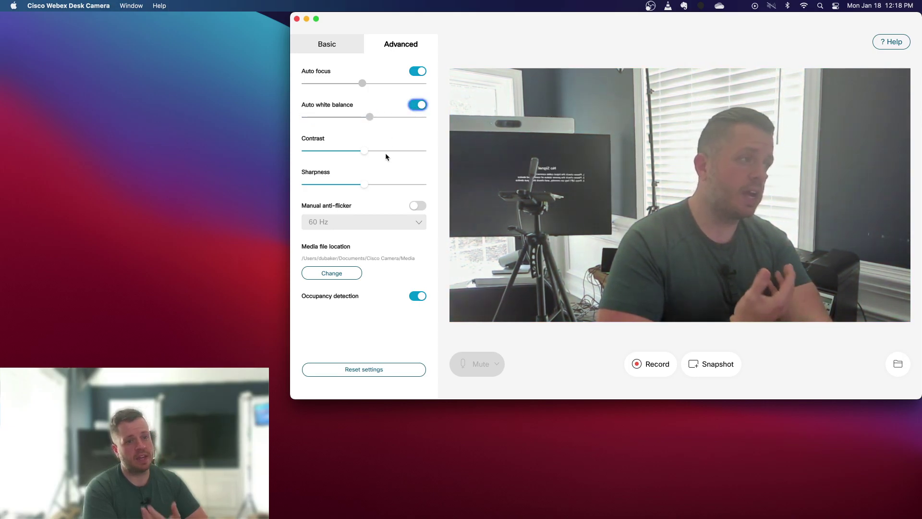
- Enable manual anti-flicker, view its frequency options, and disable it again
left_click(418, 206)
left_click(419, 222)
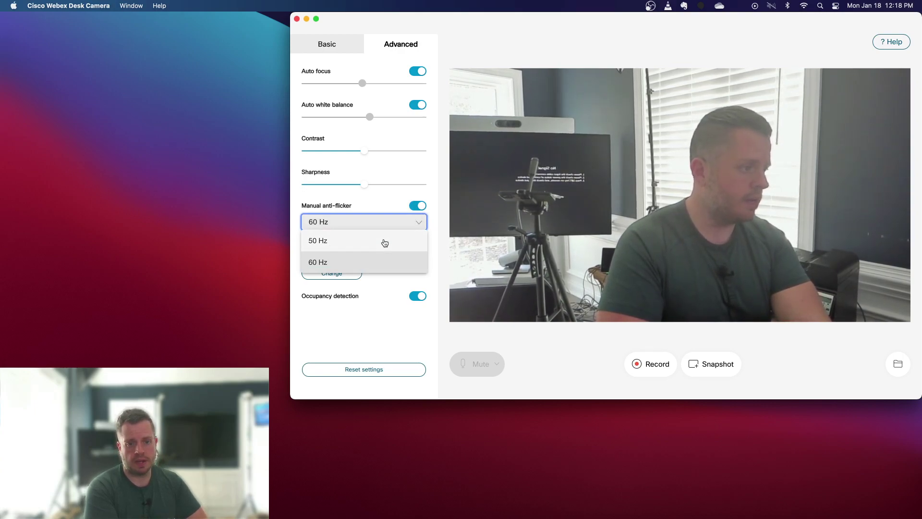
left_click(419, 207)
left_click(419, 206)
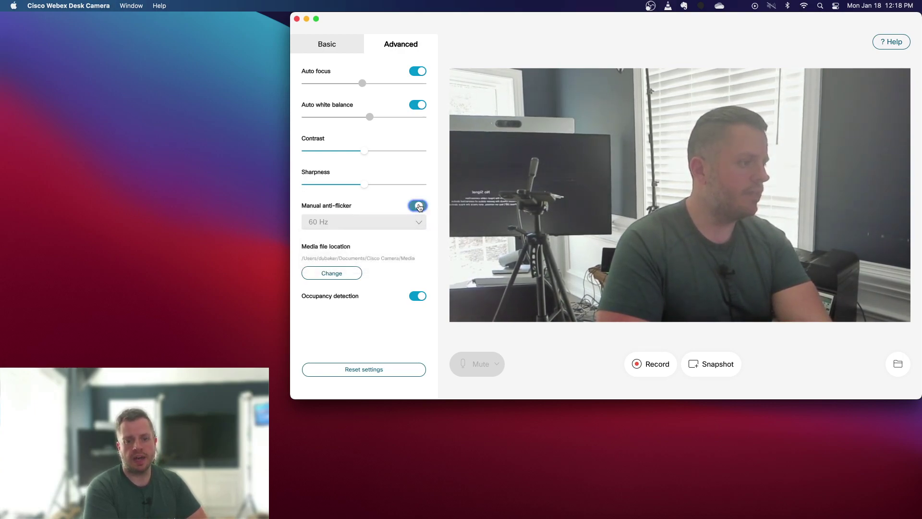